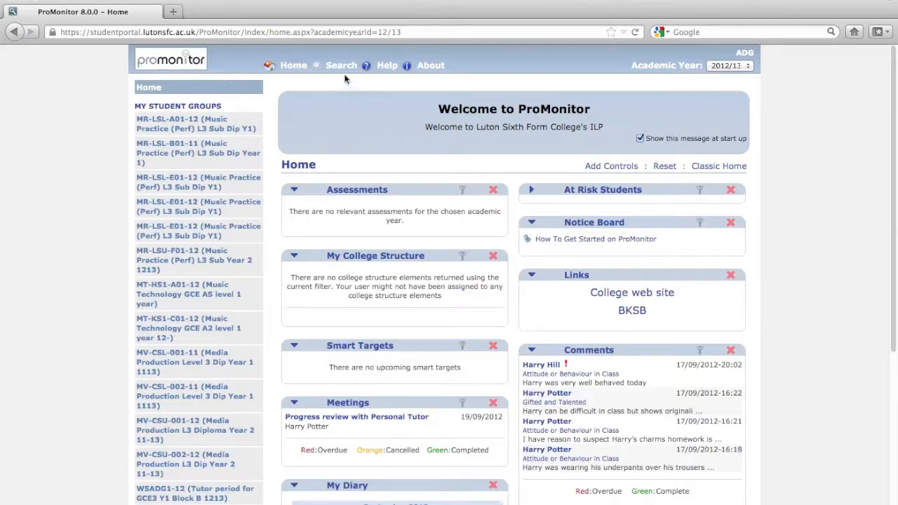
Step: Find the student in the student search by entering their surname
mouse_move(343, 74)
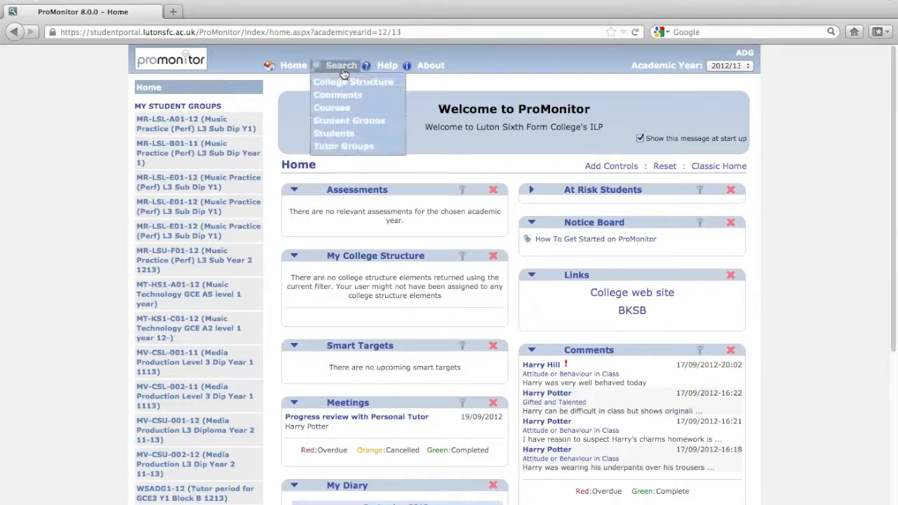
left_click(339, 137)
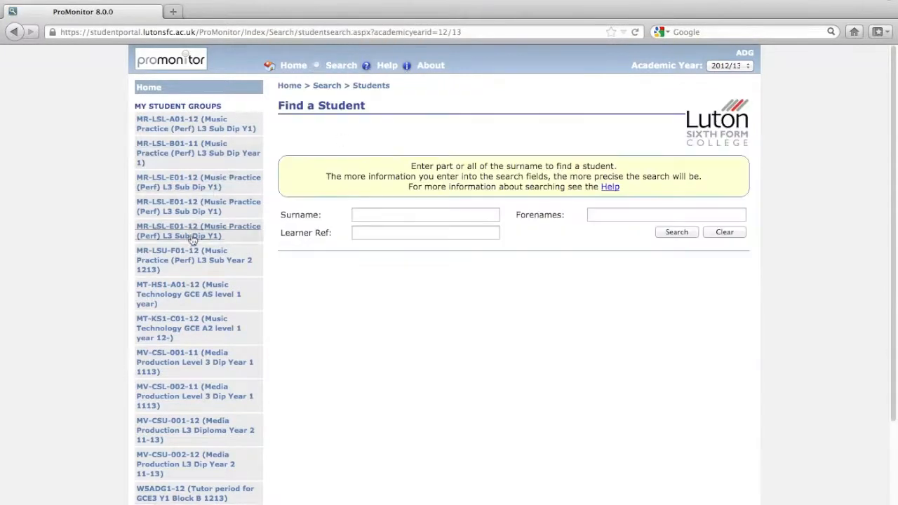
left_click(461, 214)
type("potter")
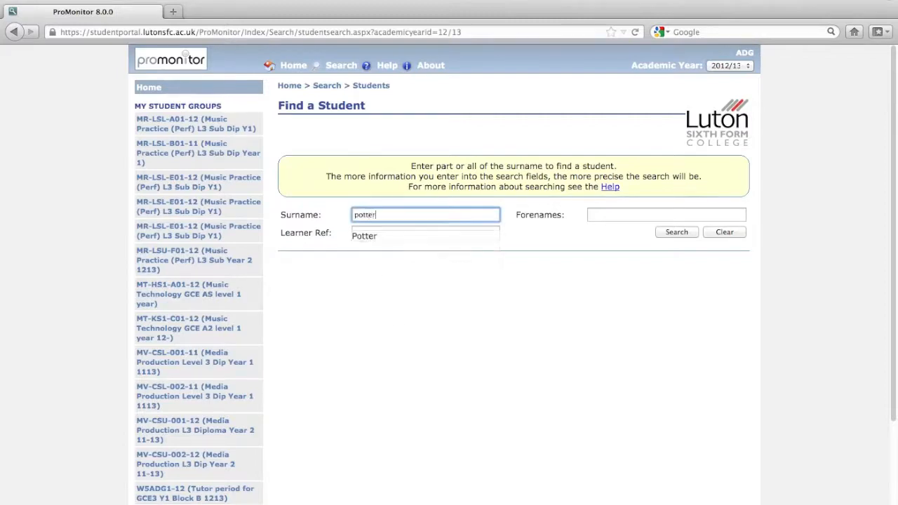
key("Down")
key("Return")
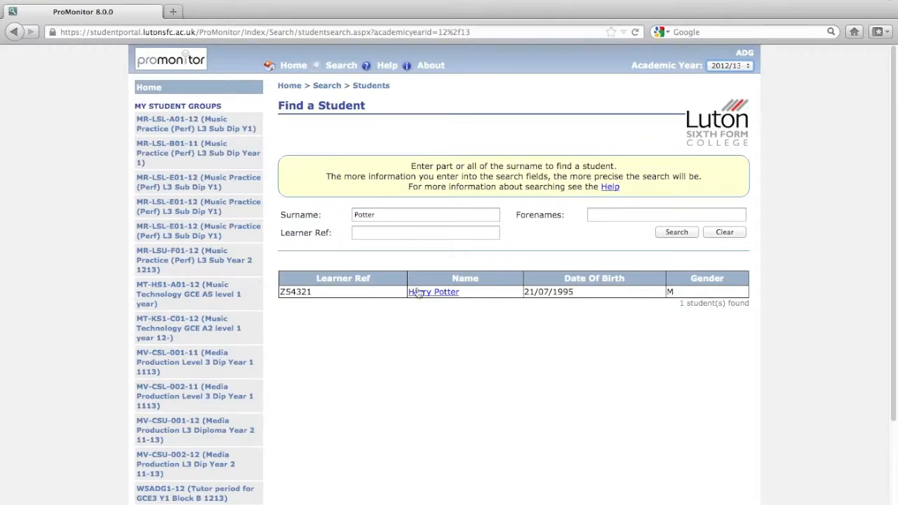
Step: Open the found student's learner record and go to the Oct 8 2012 progress review with the personal tutor
left_click(424, 293, "super")
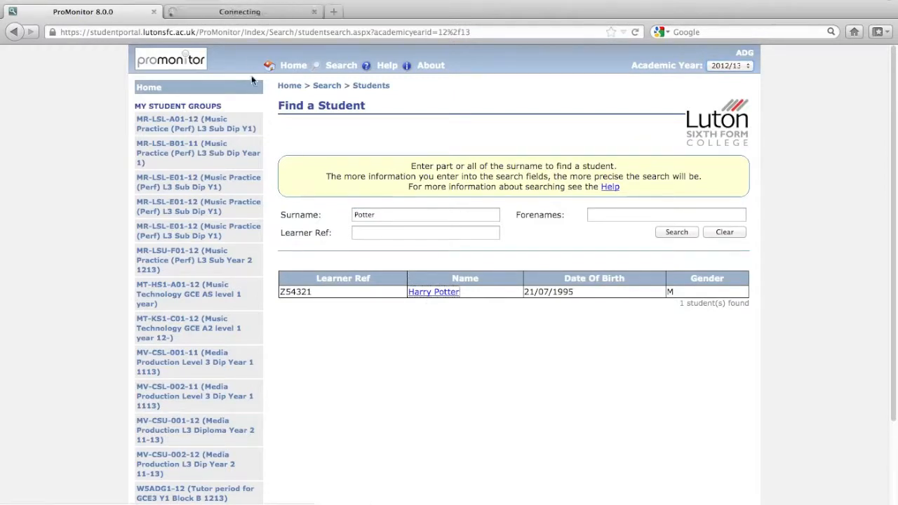
left_click(246, 12)
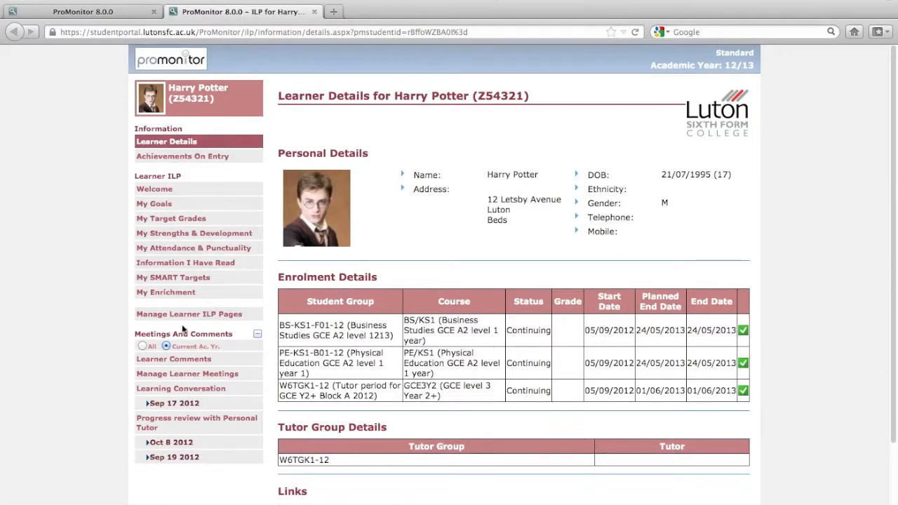
left_click(162, 448)
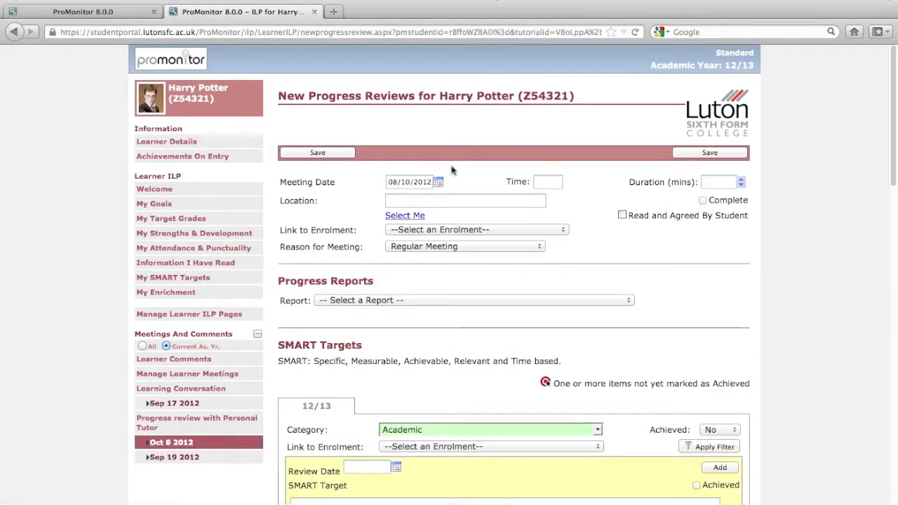
Step: Set the review's meeting date to 15/10/2012 and its location to "Tutor Room"
left_click(439, 183)
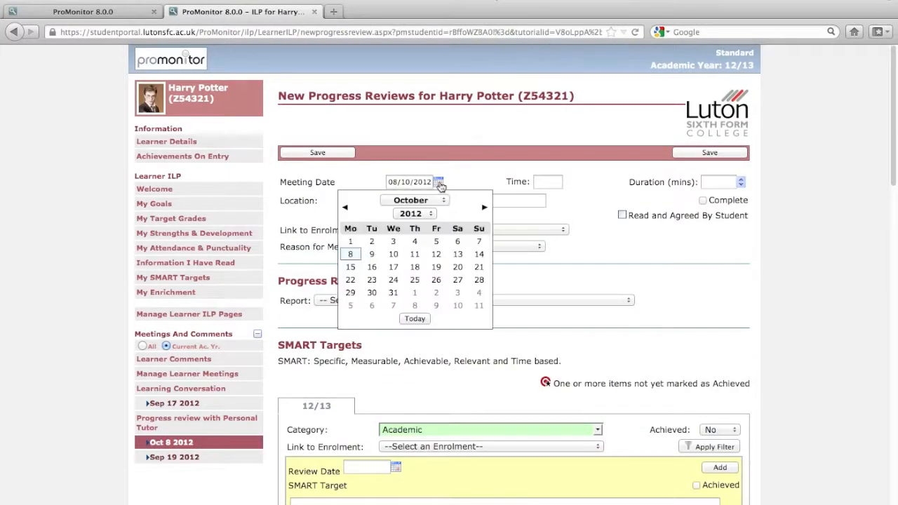
left_click(350, 267)
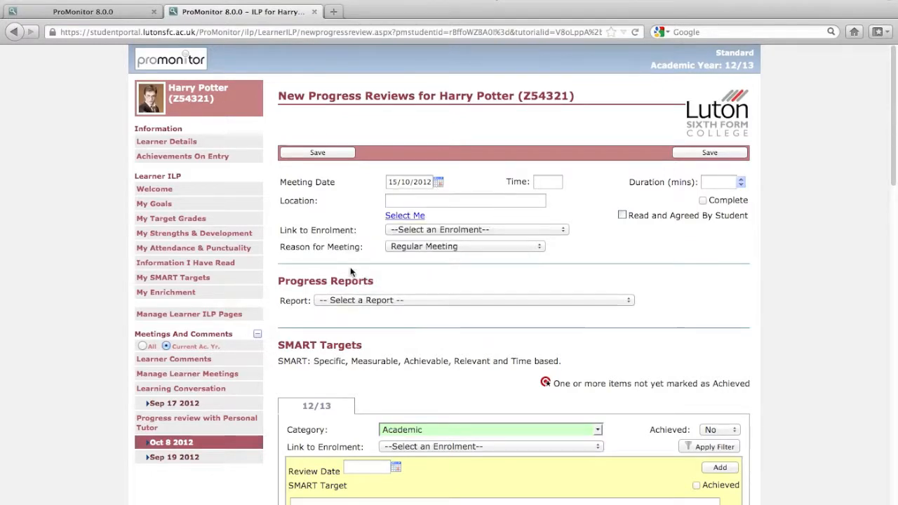
left_click(438, 202)
type("Tutor Room")
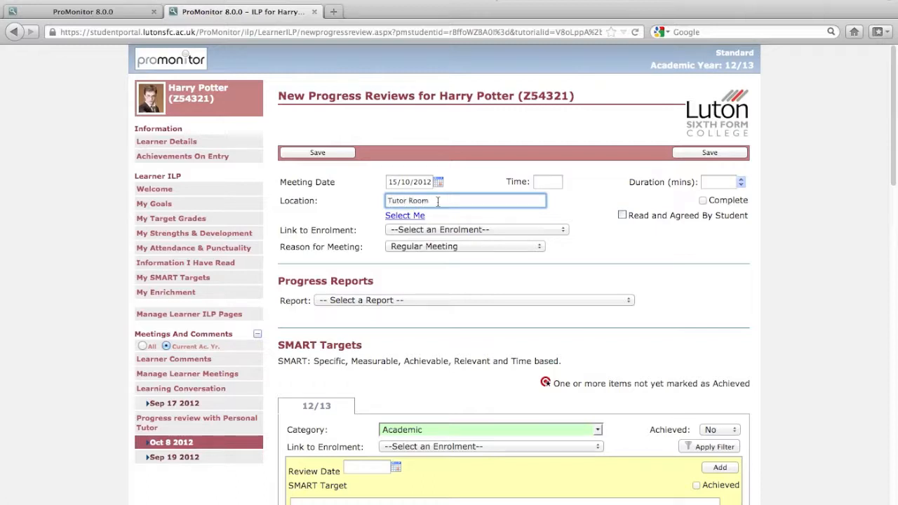
Step: Examine the meeting's time field and enrolment link options, plus the SMART target and one-to-one notes sections of the form
left_click(558, 181)
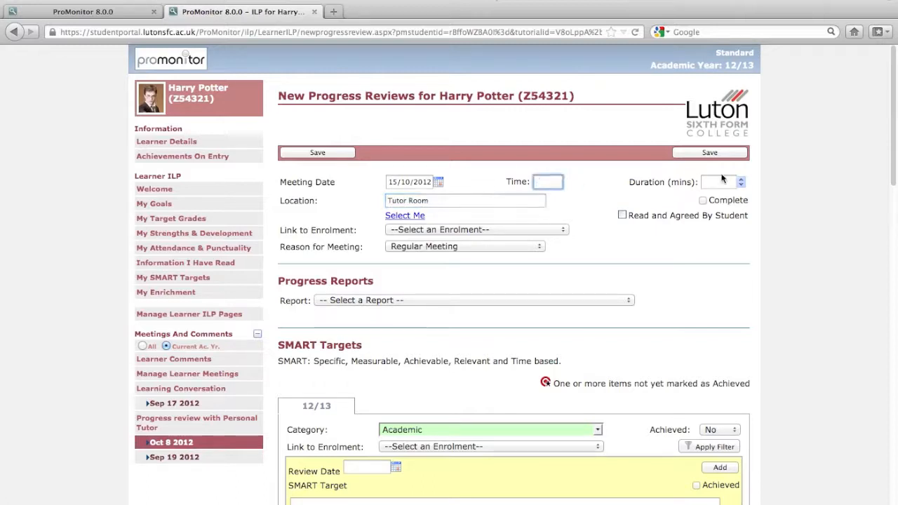
left_click(632, 247)
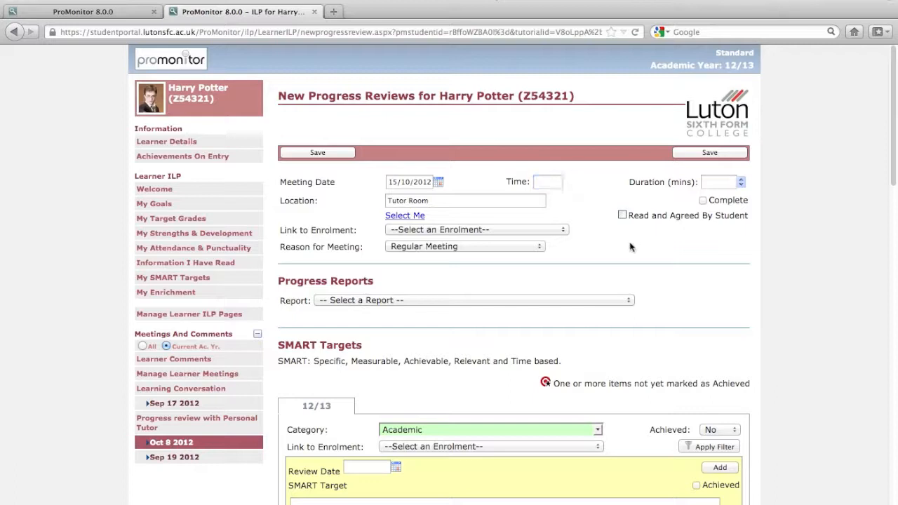
left_click(482, 232)
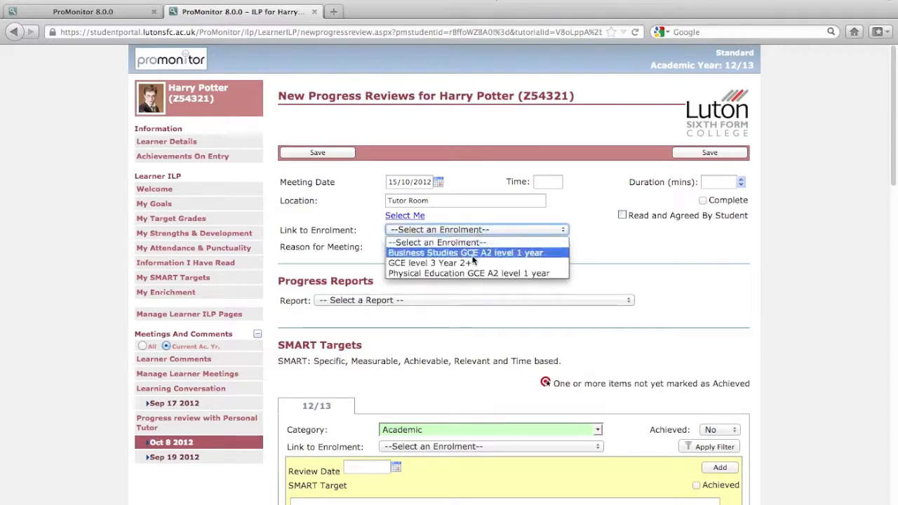
left_click(640, 261)
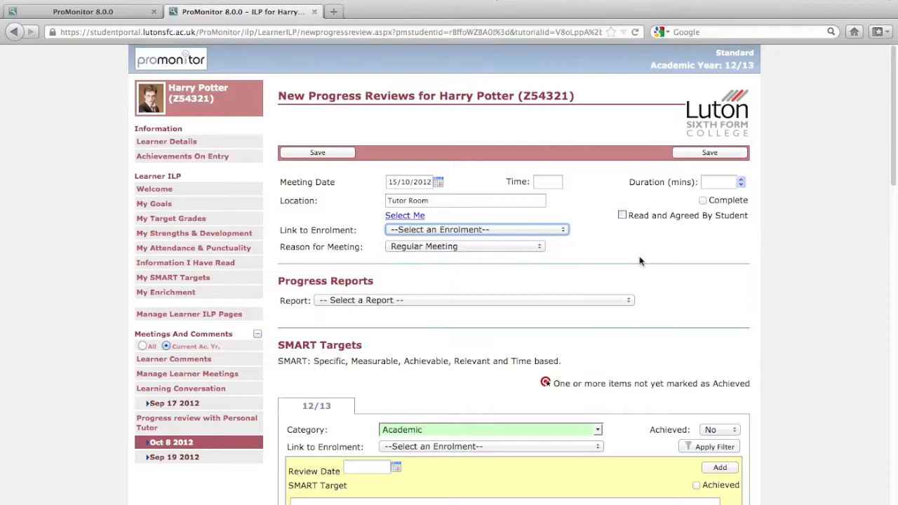
scroll(640, 261, "down", 3)
scroll(640, 261, "down", 3)
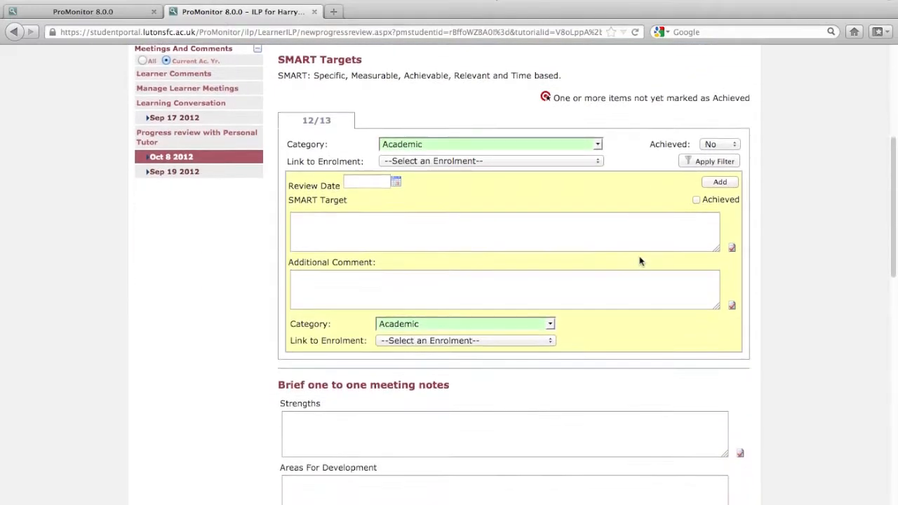
scroll(640, 258, "down", 1)
scroll(640, 257, "down", 2)
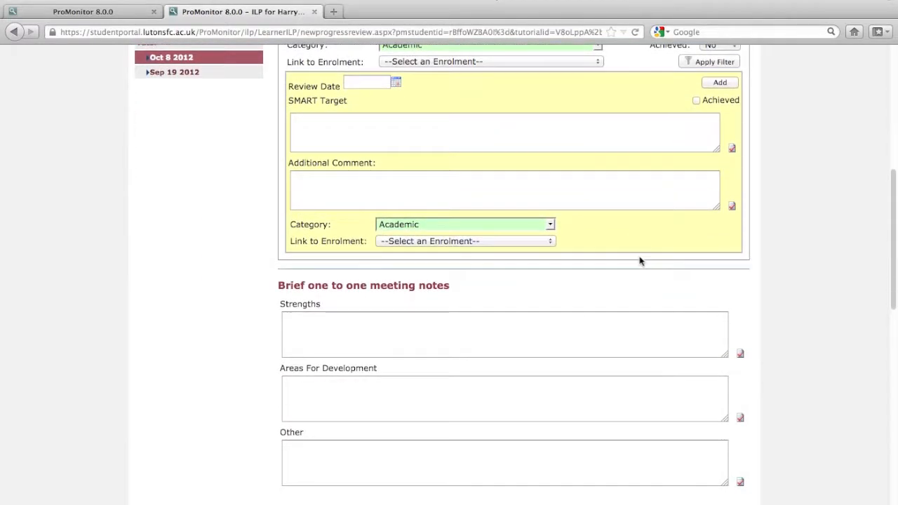
Step: Set the review date of the new SMART target to 24/09/2012
scroll(640, 260, "up", 1)
scroll(478, 171, "up", 1)
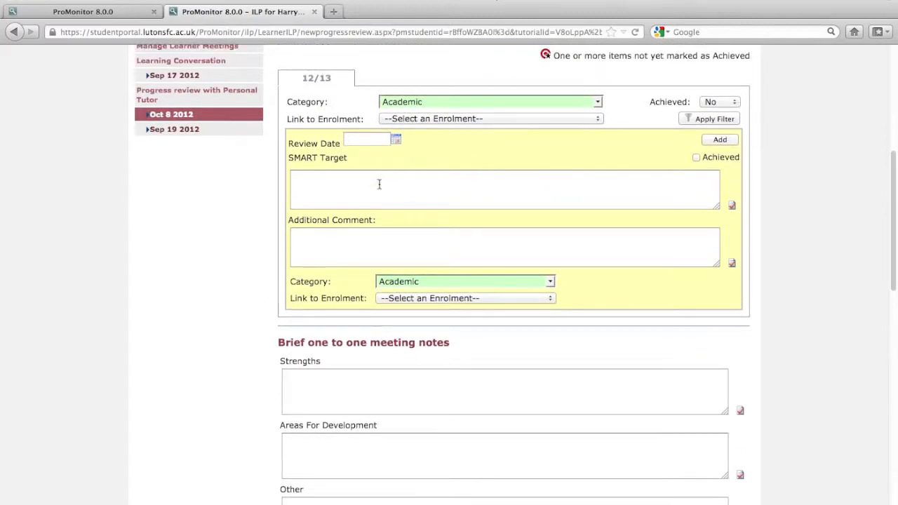
left_click(397, 141)
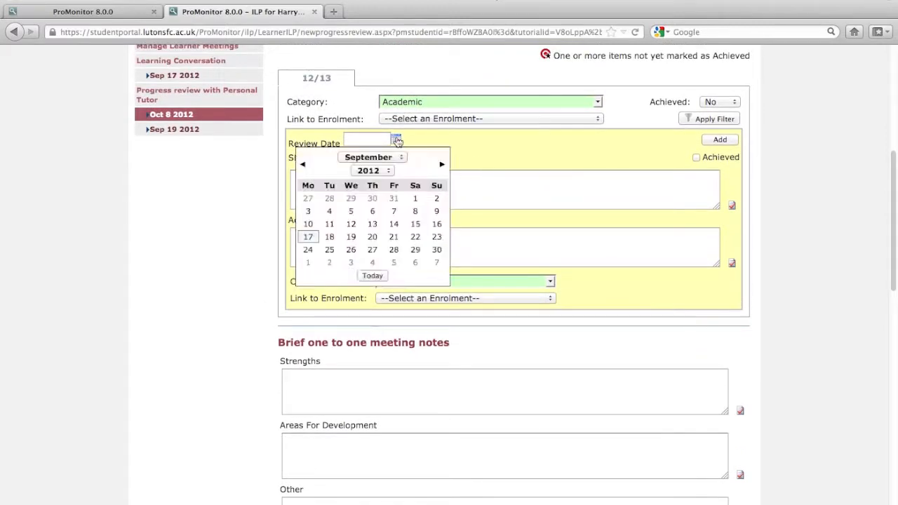
left_click(310, 251)
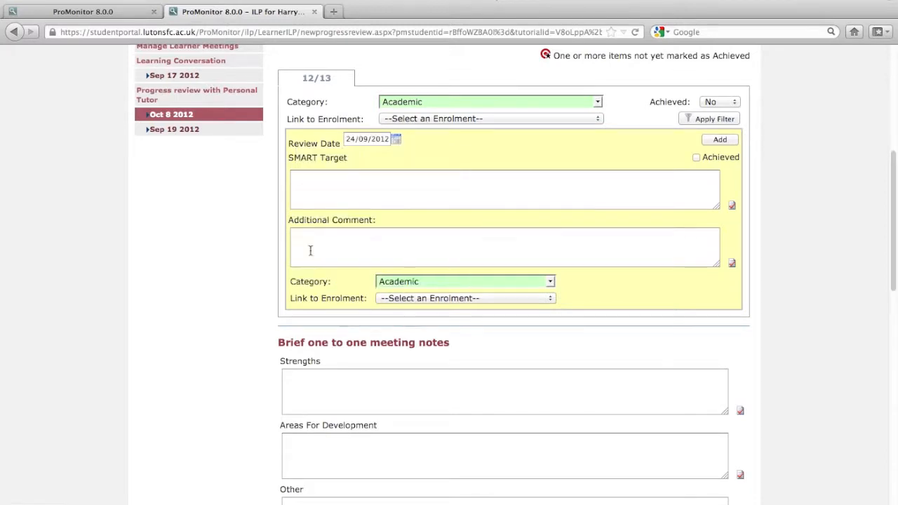
Step: Enter the SMART target "Complete the early sections of their individual learning plan by the 24/09/12"
left_click(329, 188)
scroll(330, 189, "up", 1)
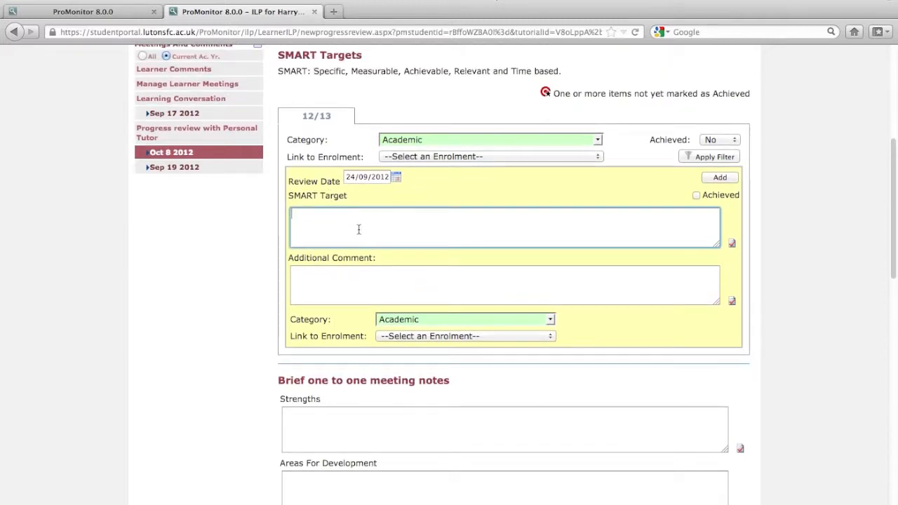
type("Complete the early section")
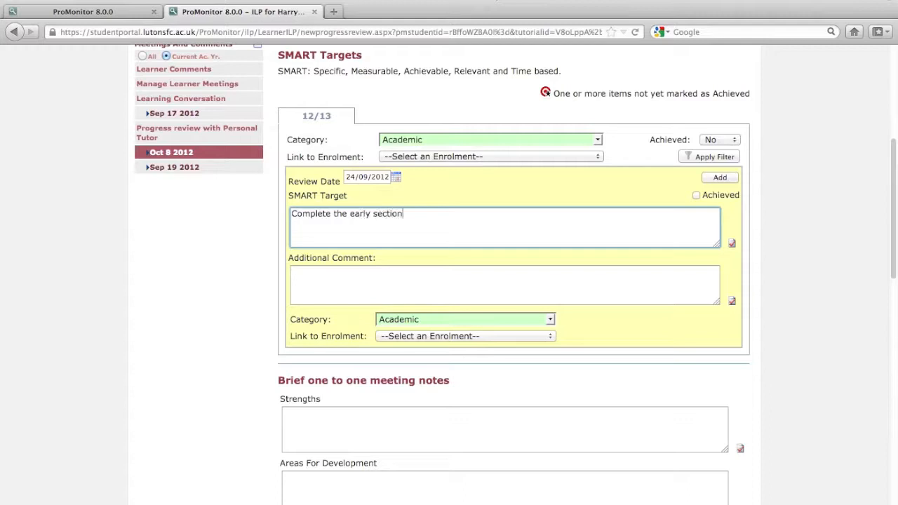
type("s of their individual learning plan b")
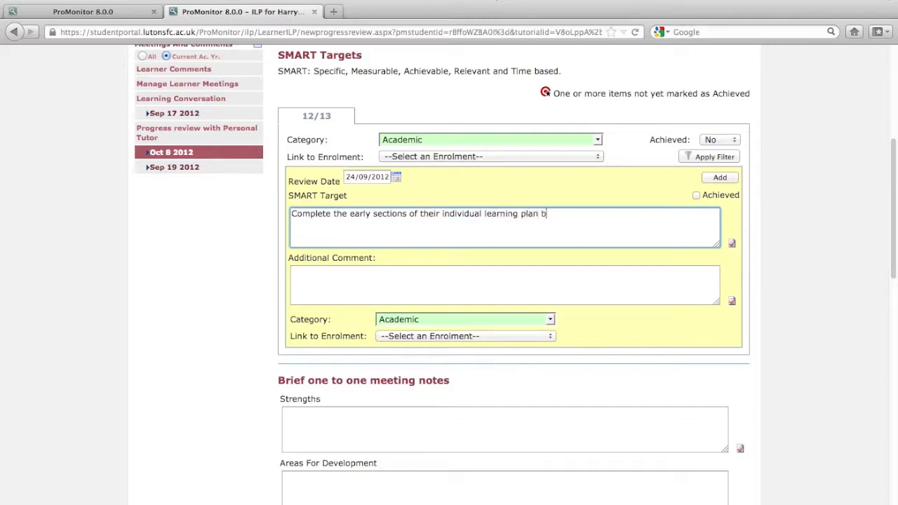
type("y the 24/09/12")
Step: Fill in the target's additional comment with "Follow the instructions on the welcome page."
left_click(325, 274)
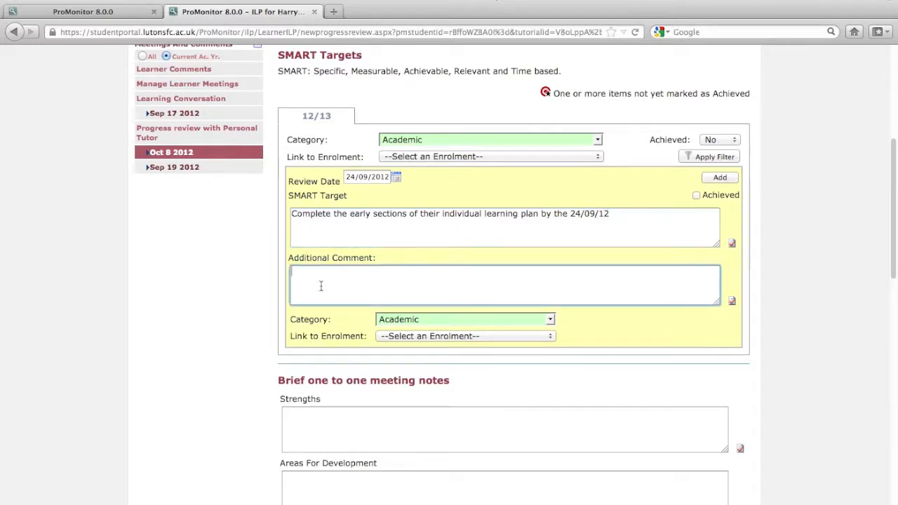
type("Follow the instructions on the welcome par")
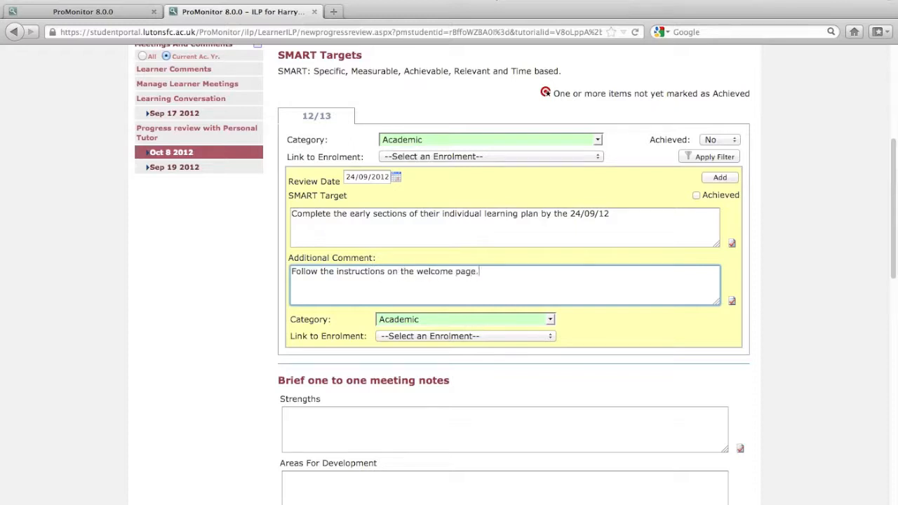
Step: Add the SMART target under the Academic category and view its full details
left_click(414, 321)
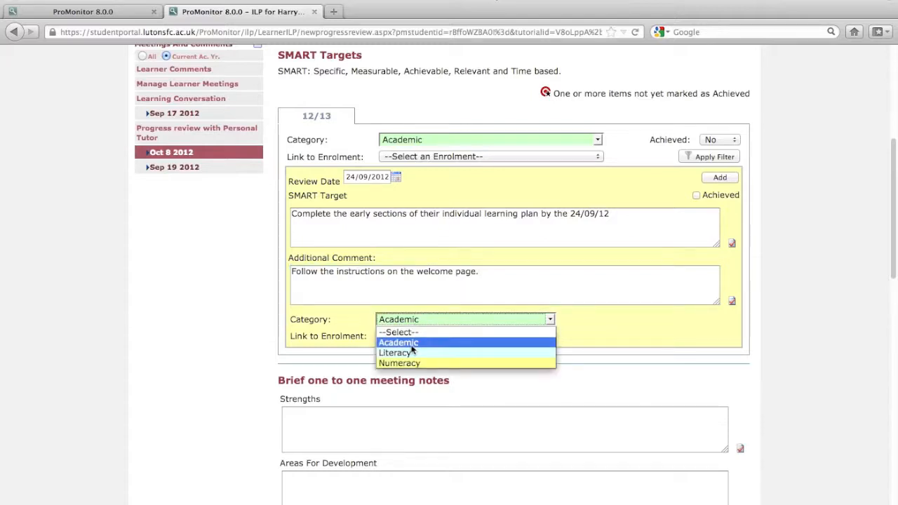
left_click(640, 322)
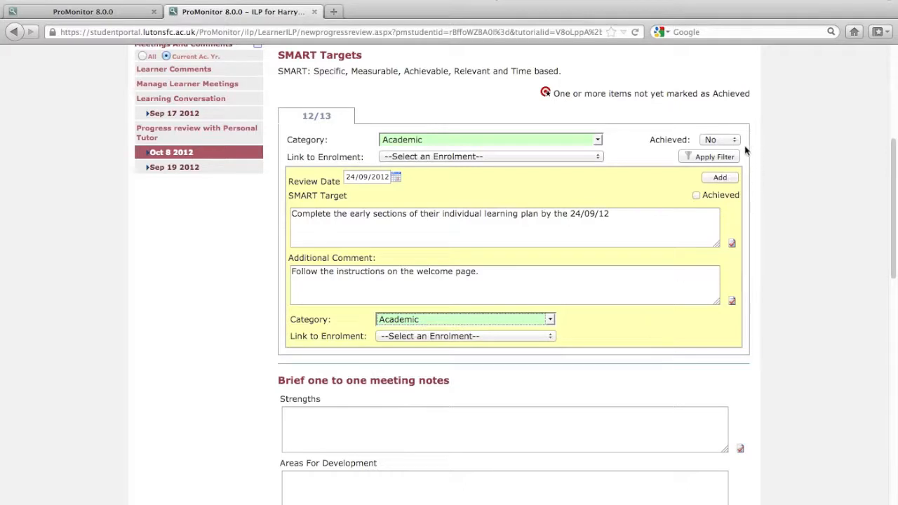
left_click(719, 177)
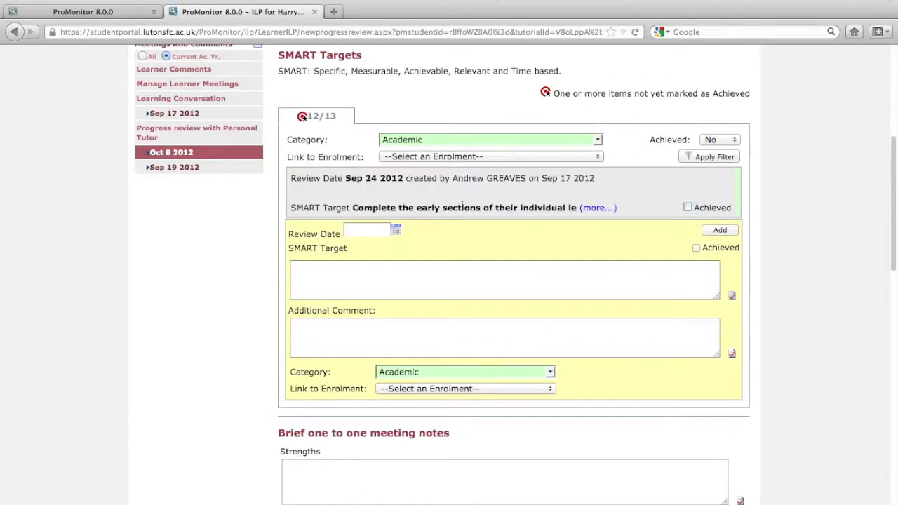
left_click(598, 208)
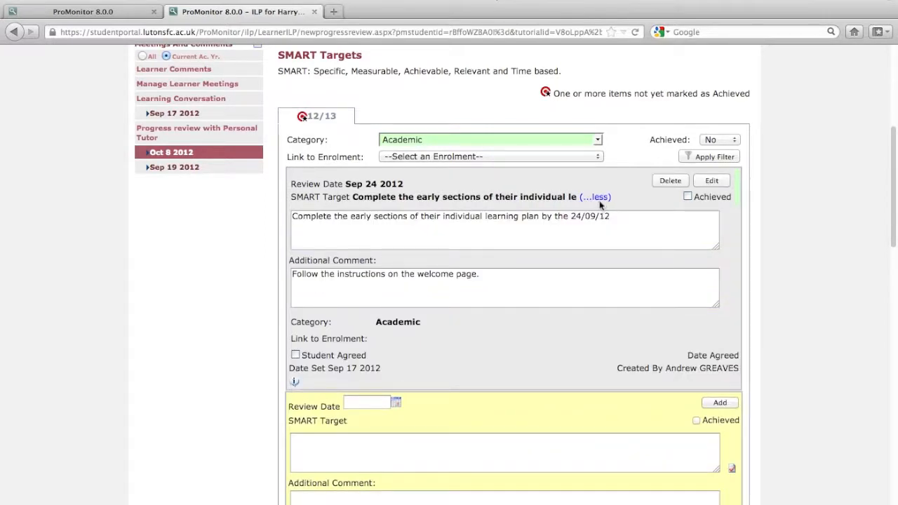
left_click(598, 199)
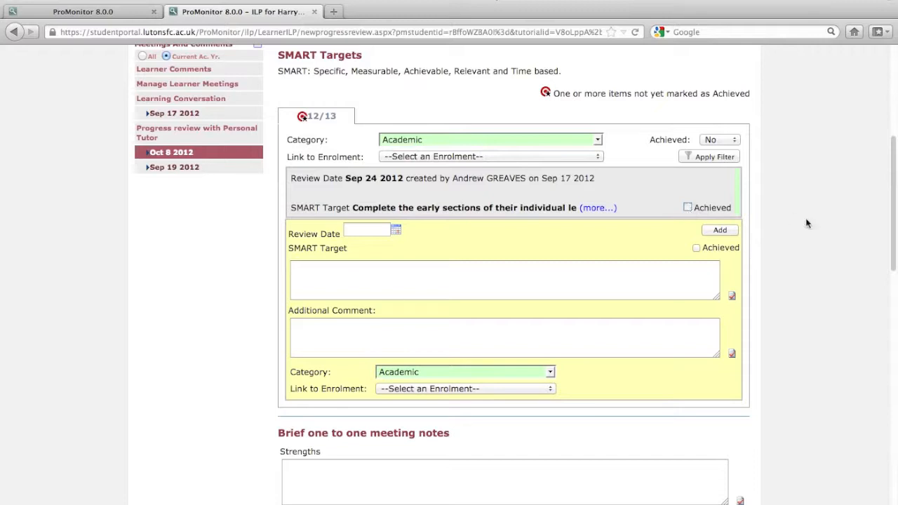
Step: Examine the one-to-one meeting notes fields, the achievements section and the teacher comments from learning conversations
scroll(807, 223, "down", 5)
scroll(806, 223, "down", 1)
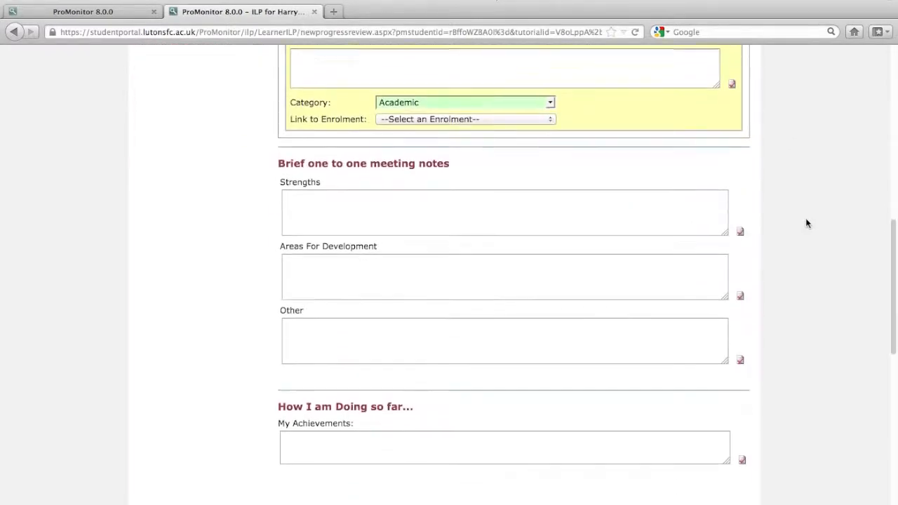
left_click(352, 202)
left_click(331, 265)
left_click(318, 340)
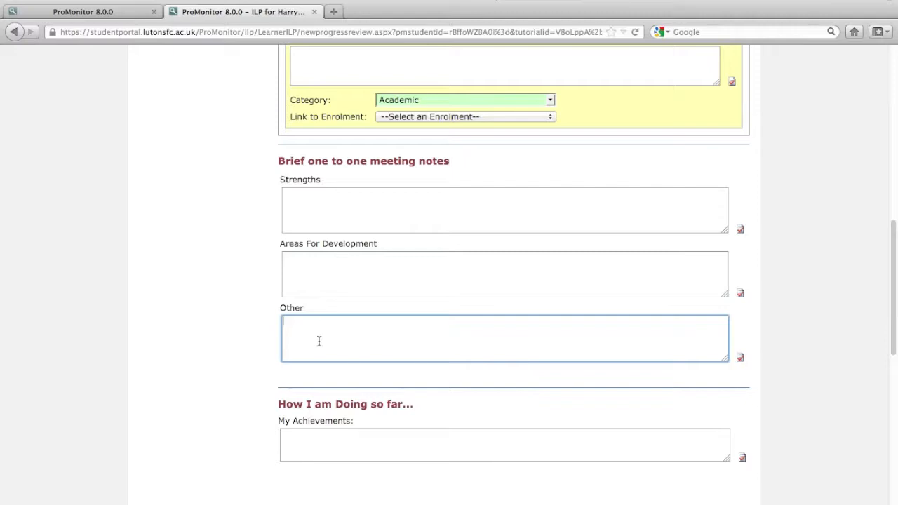
scroll(319, 341, "down", 1)
scroll(318, 343, "down", 6)
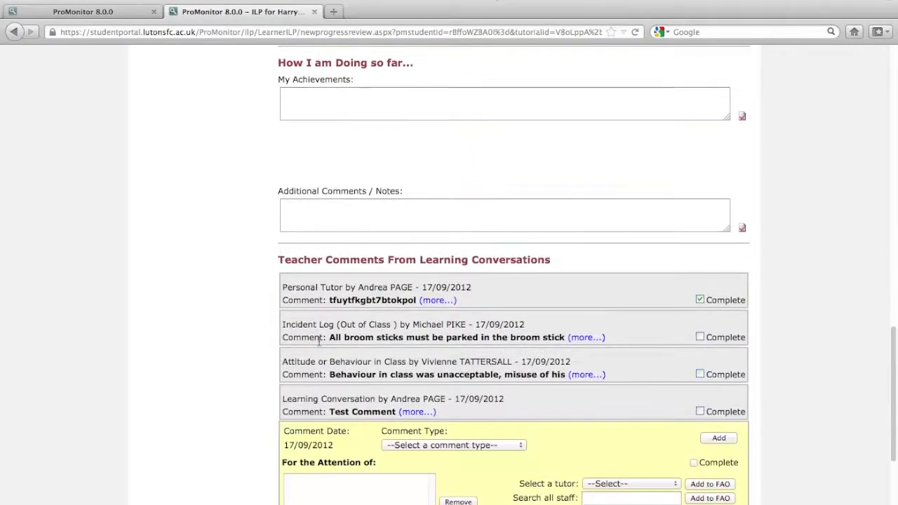
scroll(319, 191, "down", 2)
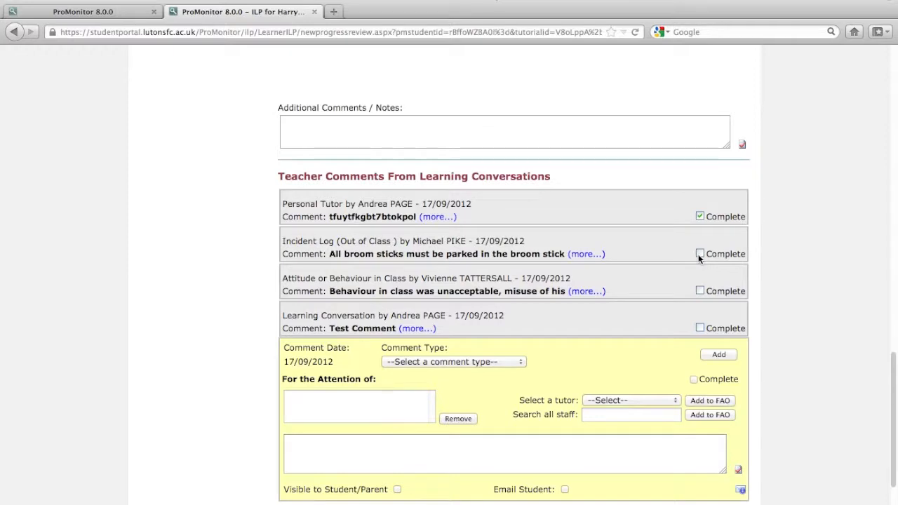
Step: Mark the Incident Log comment about parking broom sticks as complete and save it
left_click(587, 255)
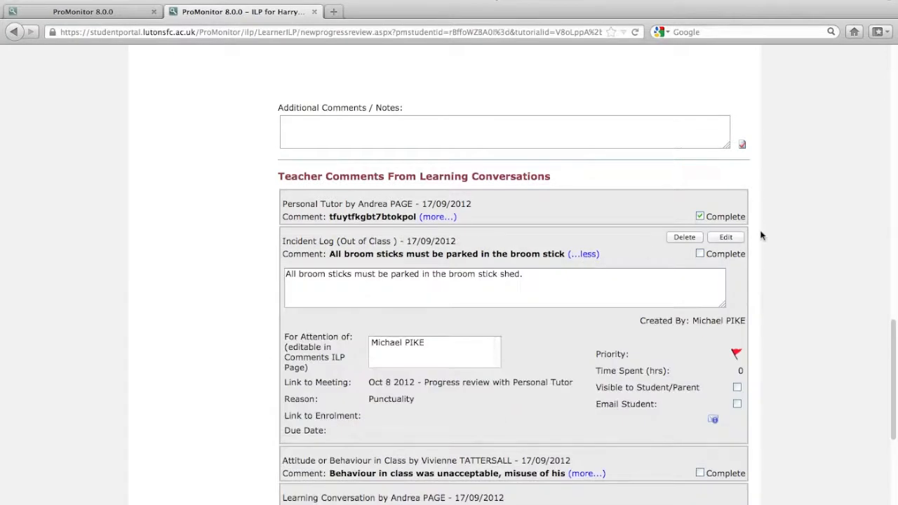
left_click(725, 237)
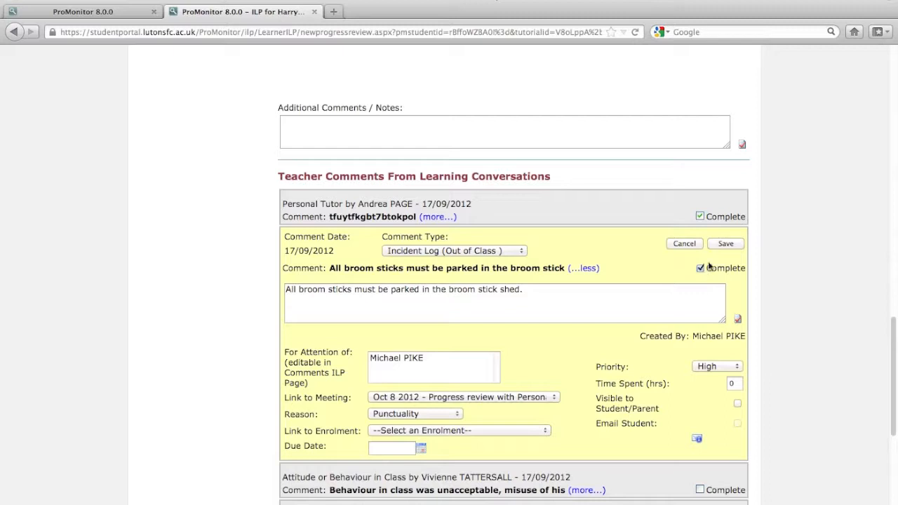
left_click(727, 244)
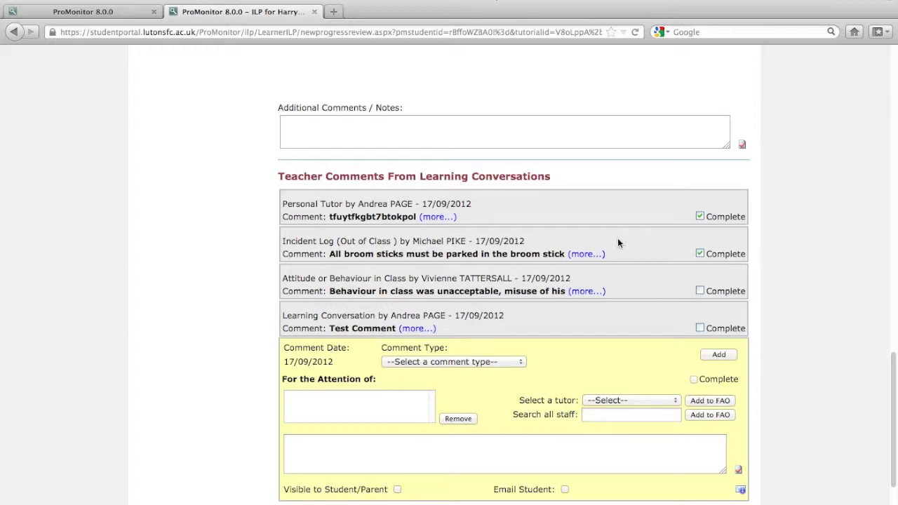
scroll(618, 242, "up", 15)
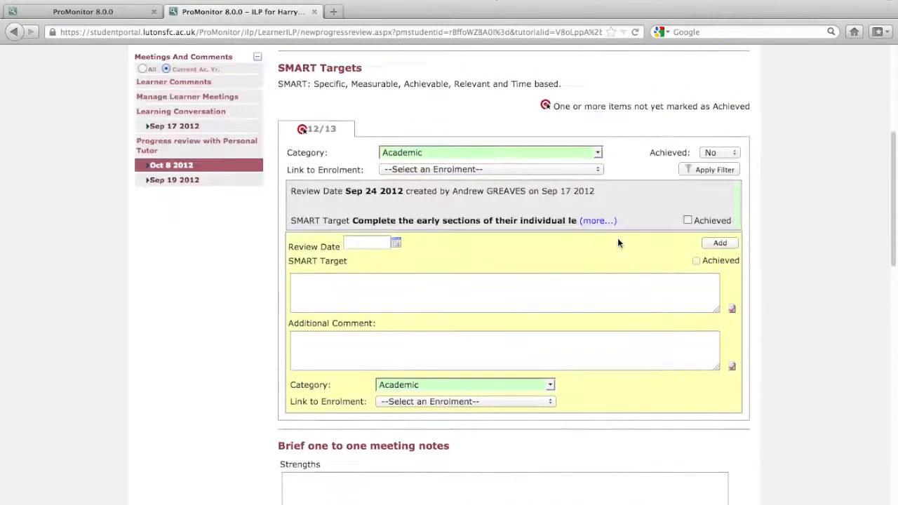
scroll(617, 242, "up", 5)
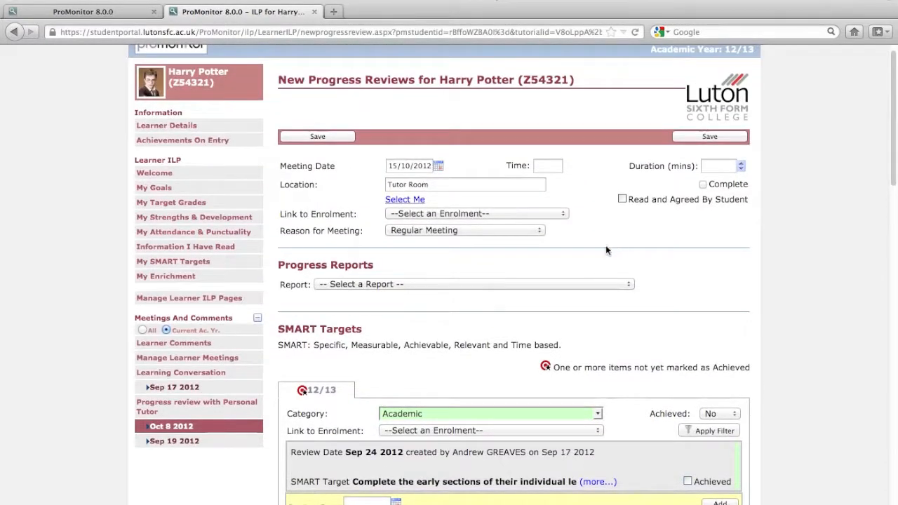
left_click(196, 343)
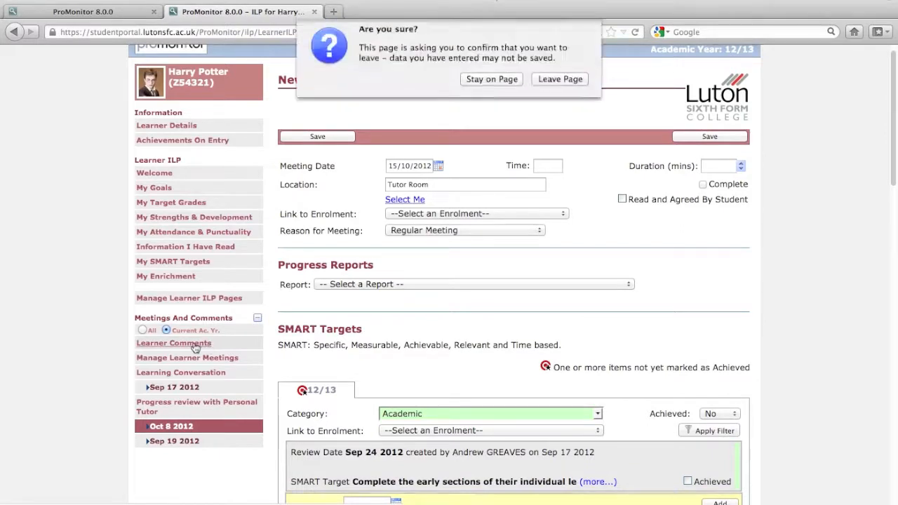
left_click(491, 83)
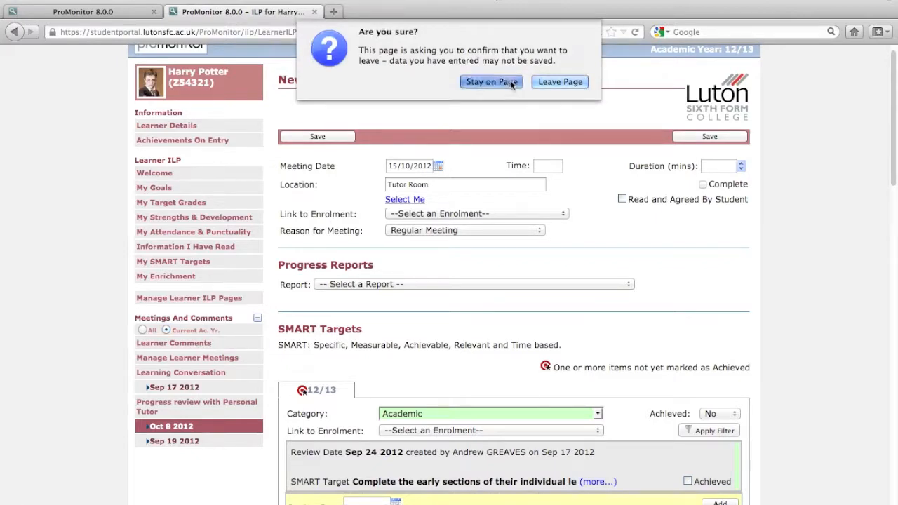
Step: Enter "Hopes to go to Hogwarts." under Other in the one-to-one meeting notes and save the progress review
scroll(805, 261, "down", 1)
scroll(805, 261, "down", 7)
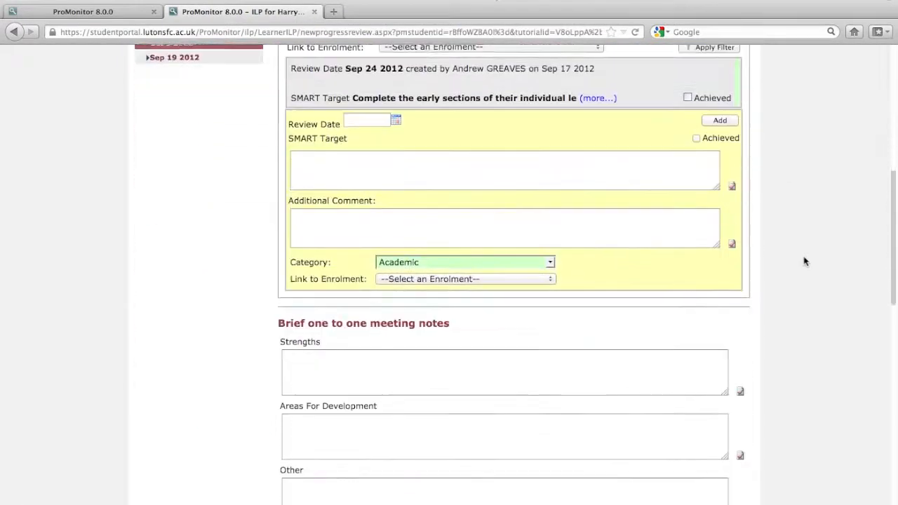
left_click(372, 372)
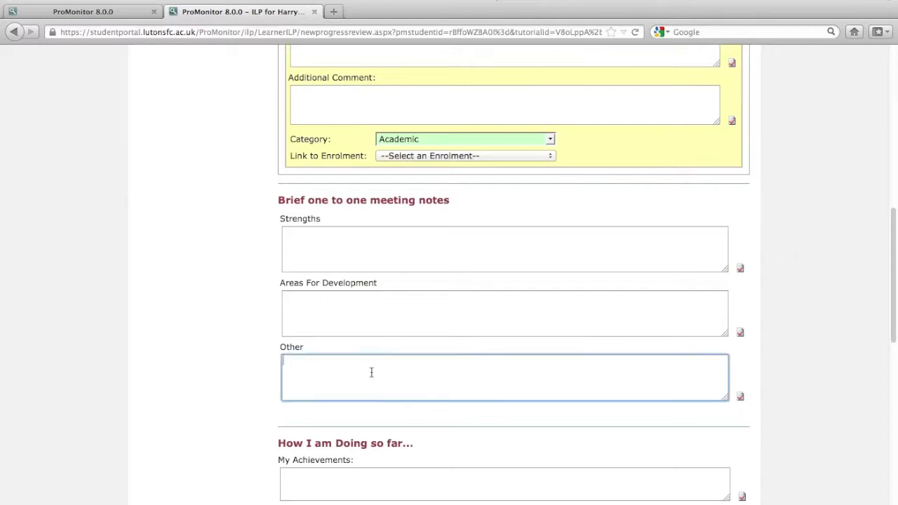
type("Hopes to go t")
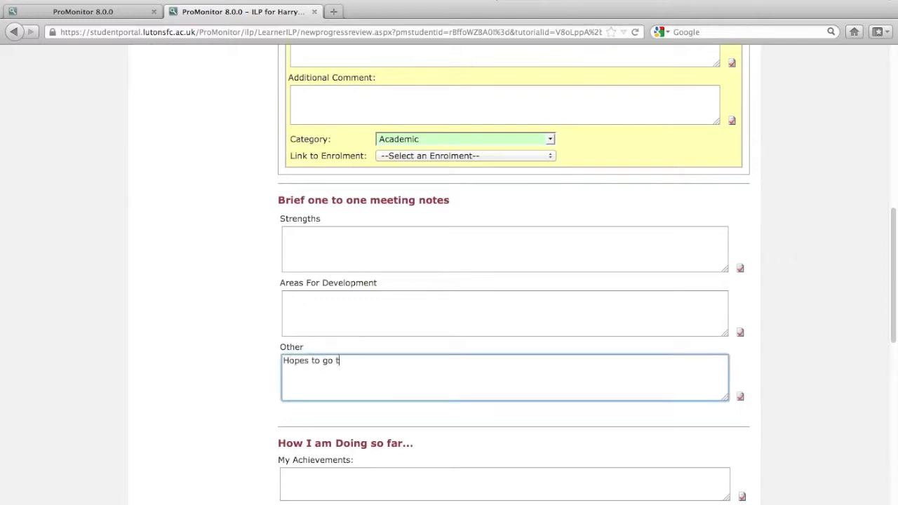
type("o Hogwarts")
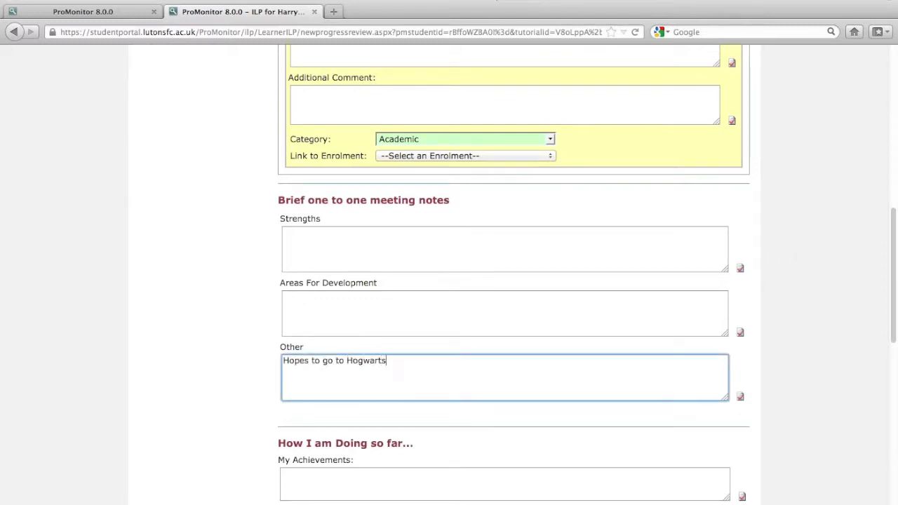
type(".")
scroll(311, 337, "up", 10)
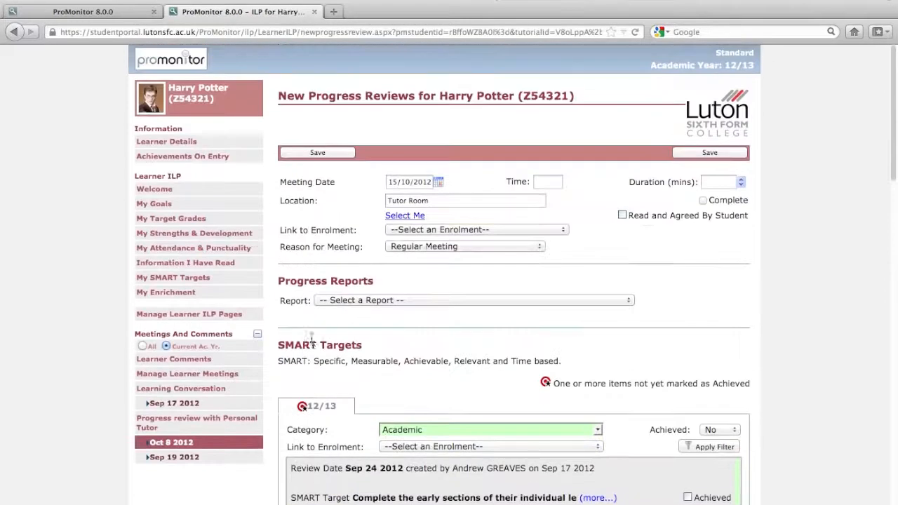
left_click(710, 153)
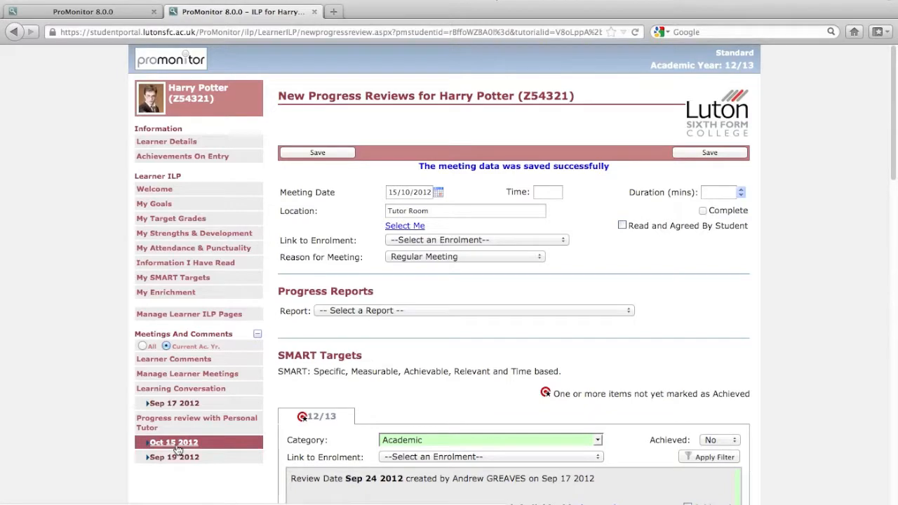
Step: Open the learner comments and look through the list of comments recorded by staff
scroll(402, 282, "down", 1)
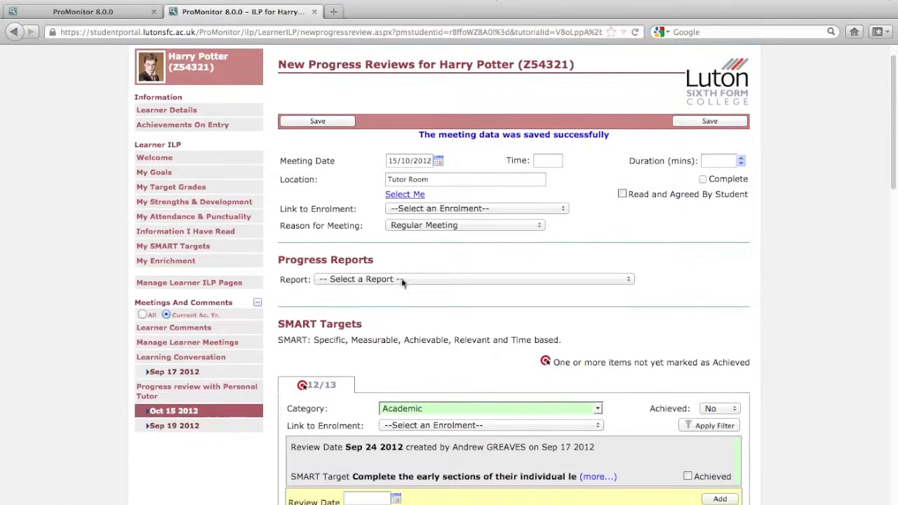
left_click(188, 329)
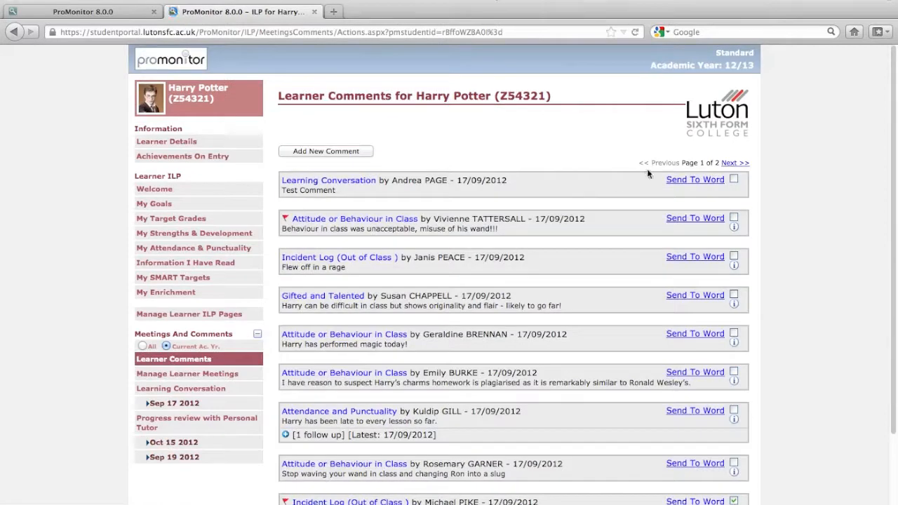
scroll(659, 160, "down", 3)
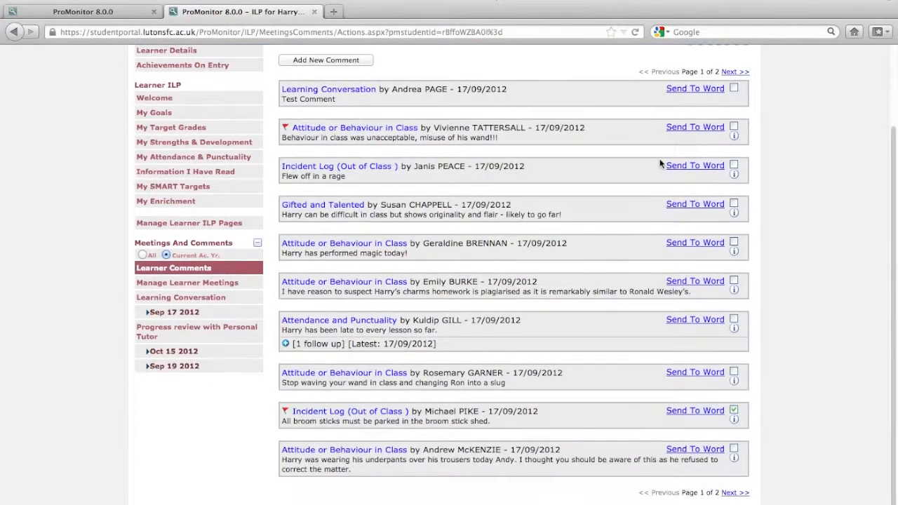
scroll(660, 163, "up", 3)
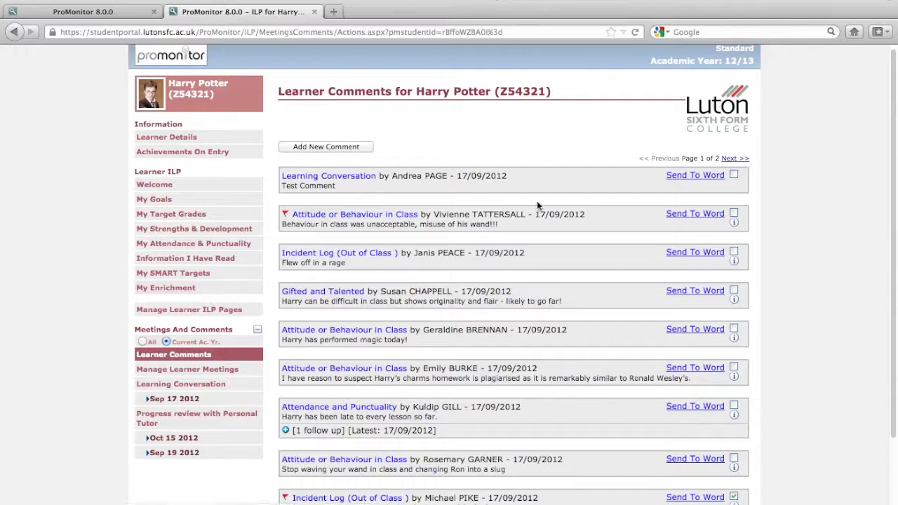
scroll(210, 356, "down", 2)
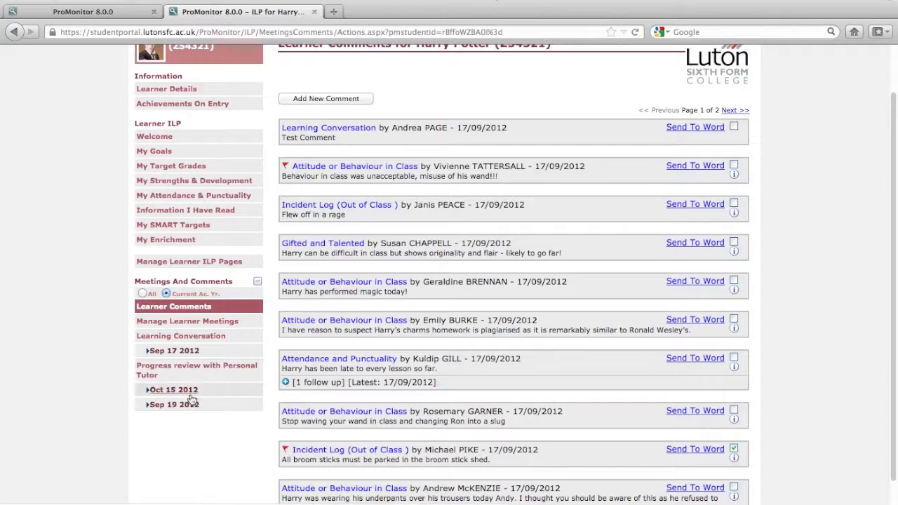
Step: Add a new learner meeting of type Progress review with Personal Tutor dated Nov 12 2012
left_click(194, 323)
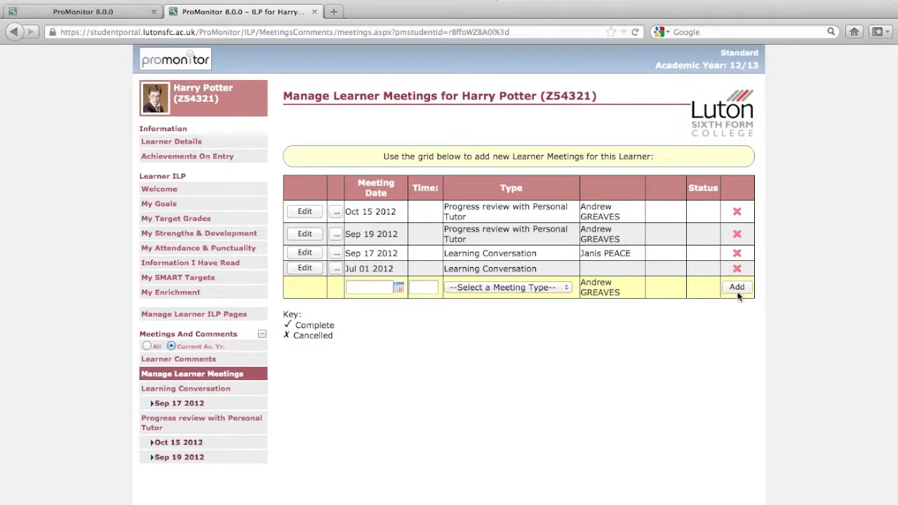
left_click(528, 289)
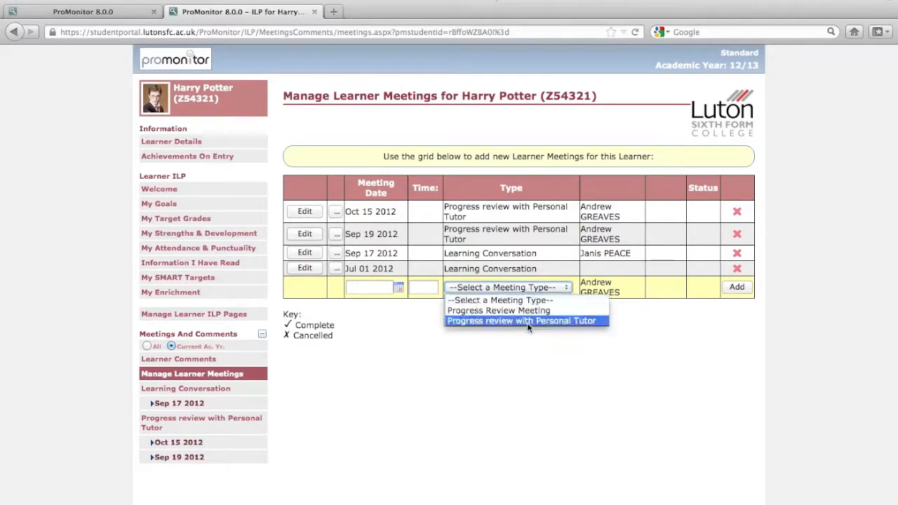
left_click(527, 321)
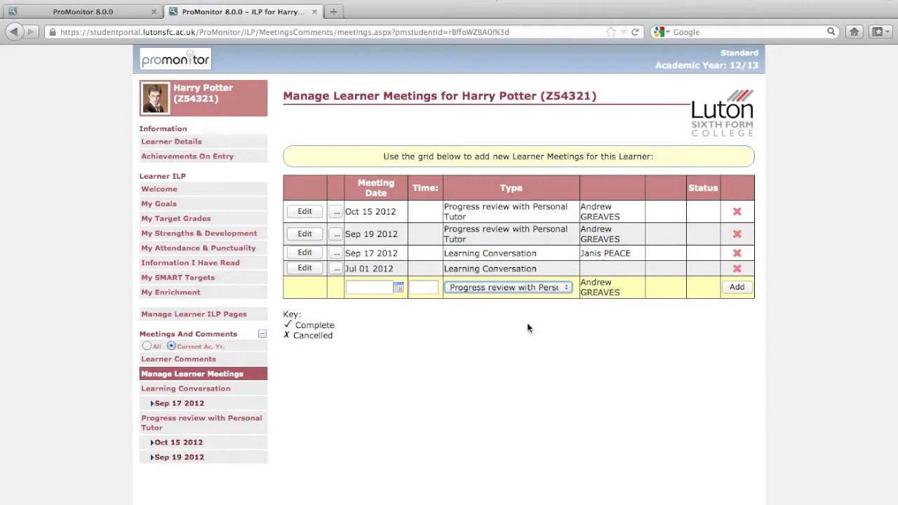
left_click(421, 288)
left_click(398, 288)
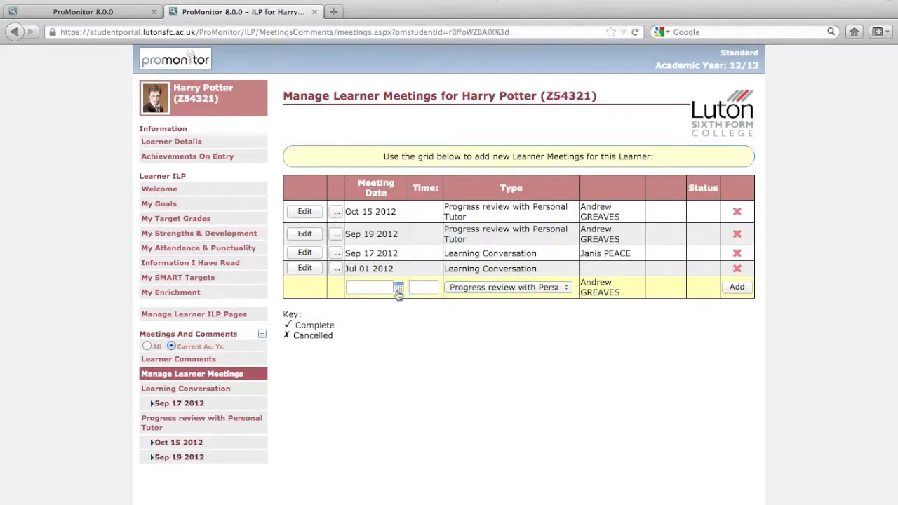
left_click(445, 314)
left_click(445, 314)
left_click(444, 314)
left_click(307, 315)
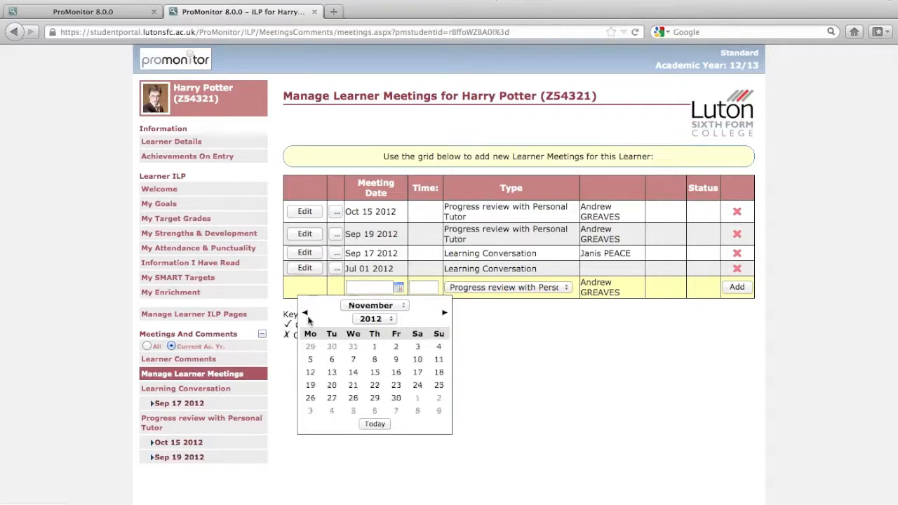
left_click(310, 372)
left_click(736, 287)
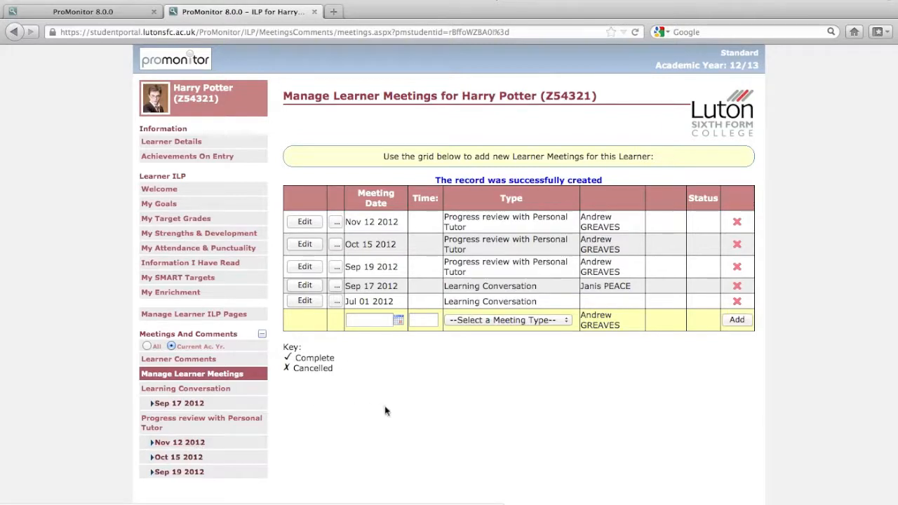
Step: Switch to the ProPortal student view in Safari, reload My SMART Targets and expand the target with the Sep 24 2012 review date
key("super+Tab")
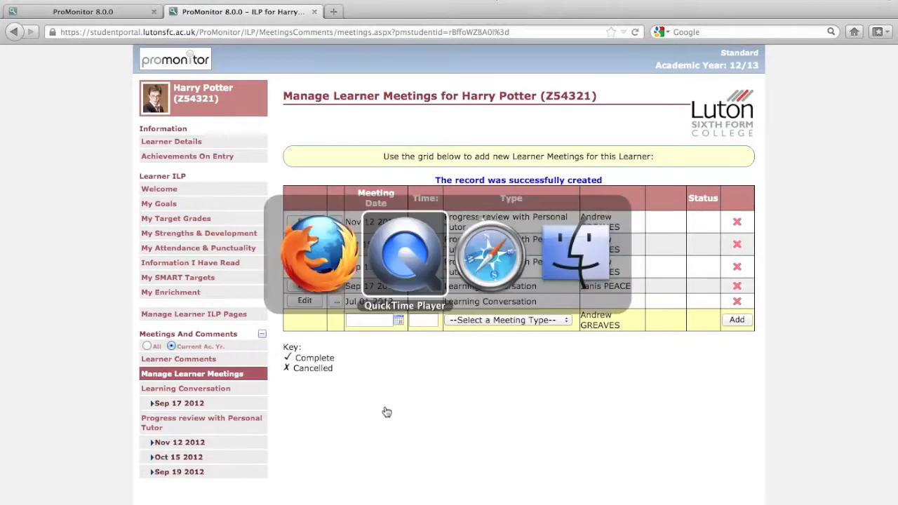
key("super+Tab")
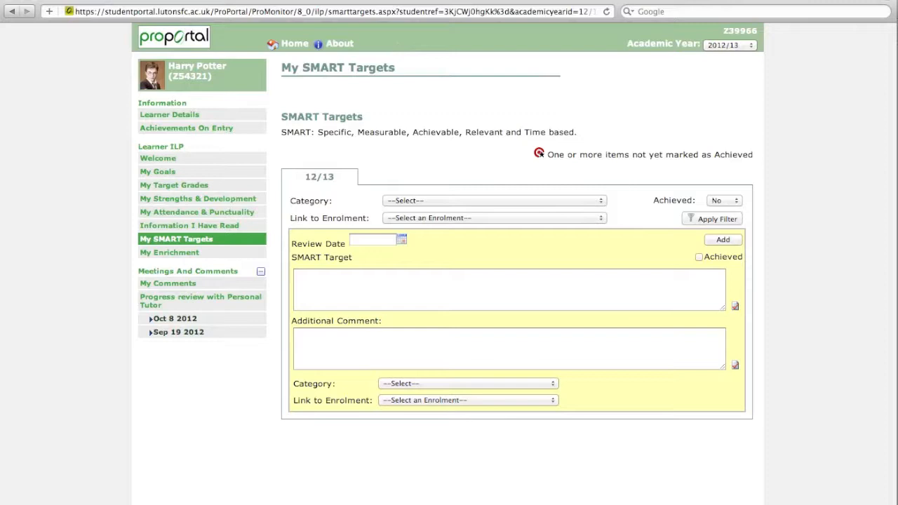
left_click(605, 13)
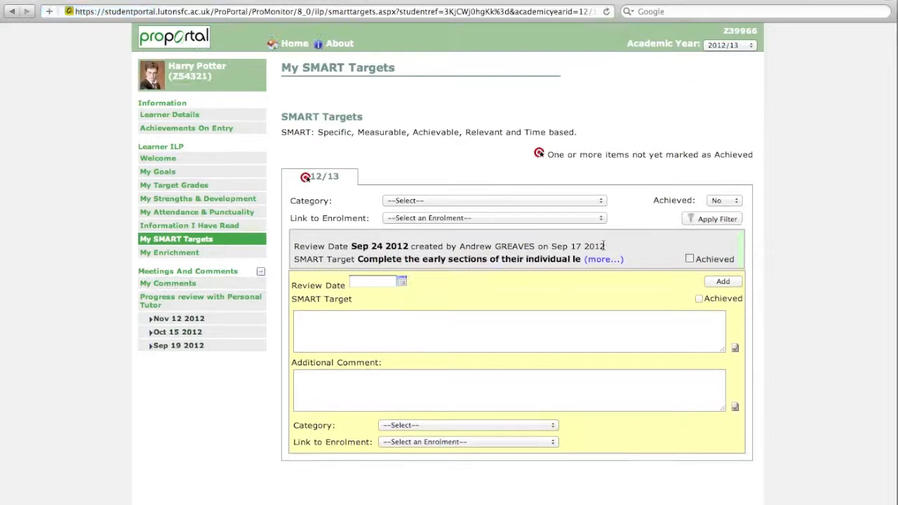
left_click(607, 260)
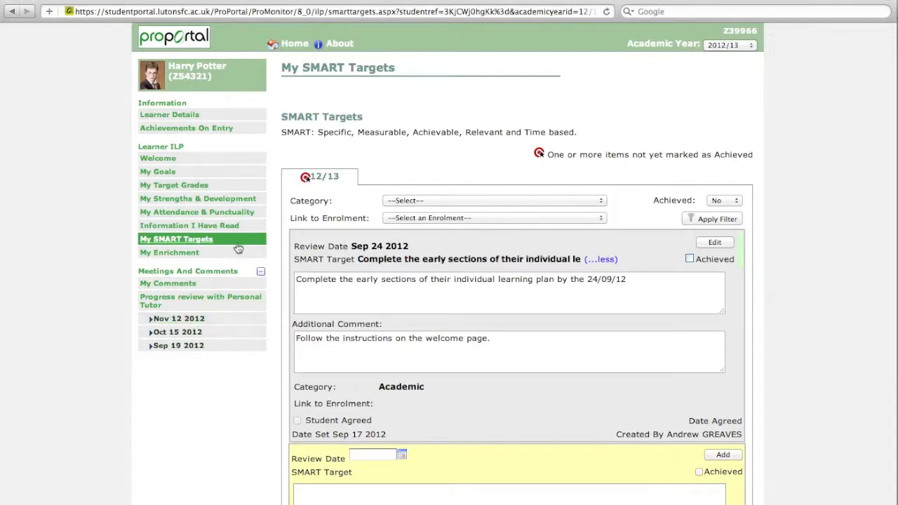
Step: Open the student's Learner Details page and examine the personal, enrolment and tutor group details
left_click(174, 333)
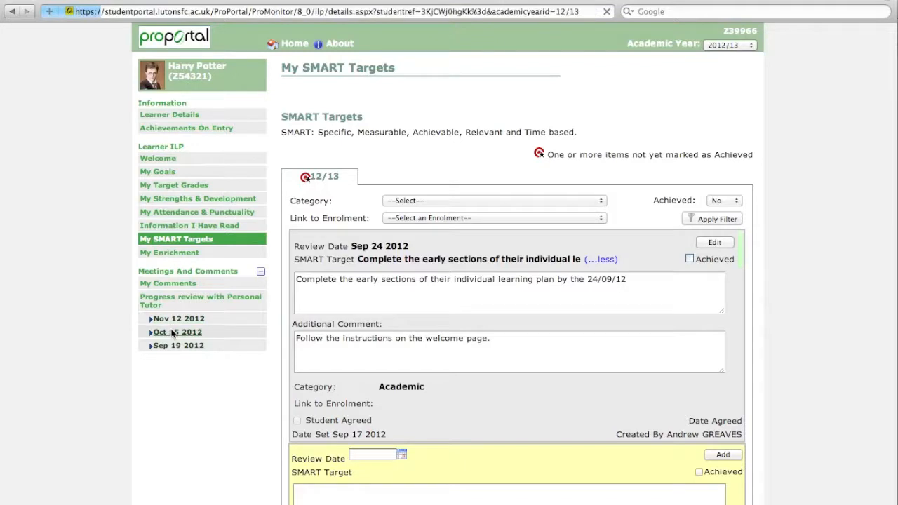
scroll(500, 202, "down", 1)
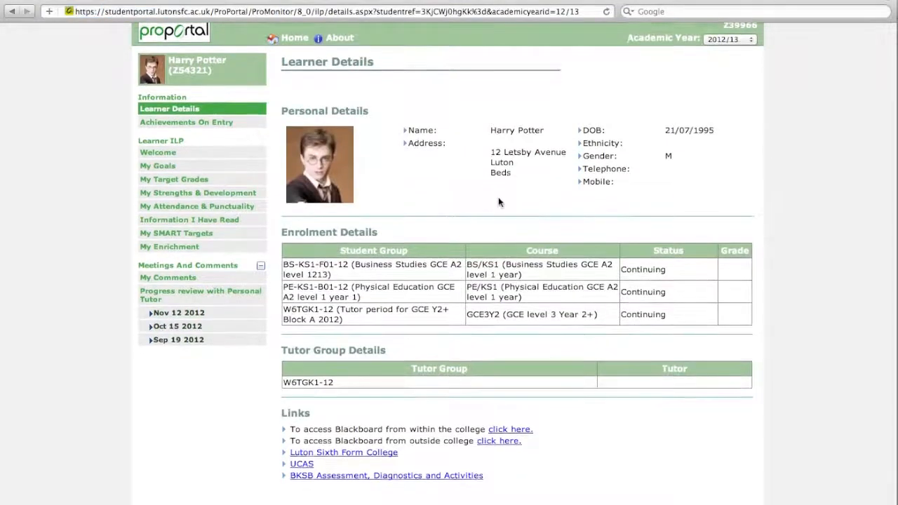